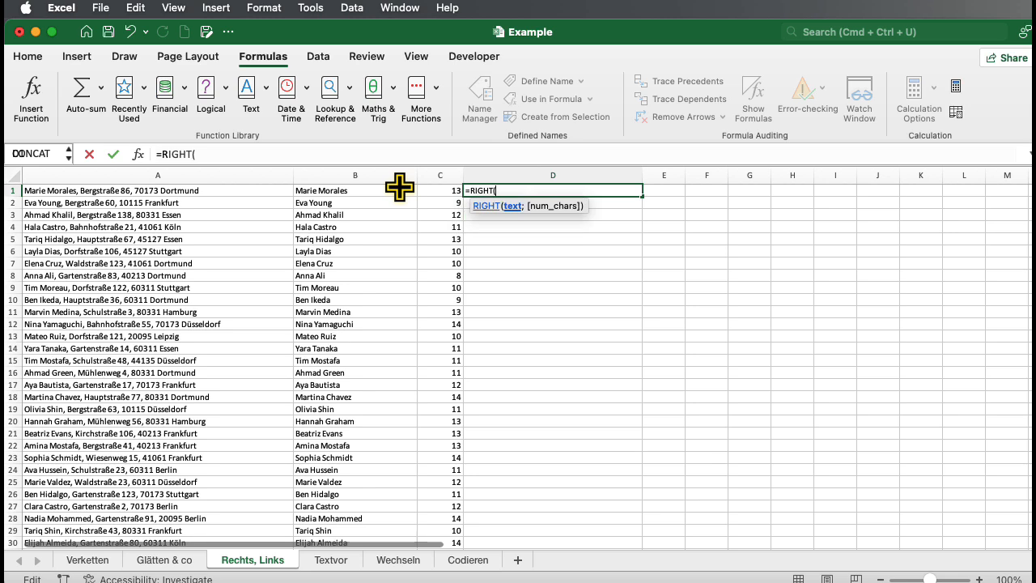
Complete the RIGHT formula in D1 as =RIGHT(A1;20) to extract the last 20 characters of A1.
left_click(219, 191)
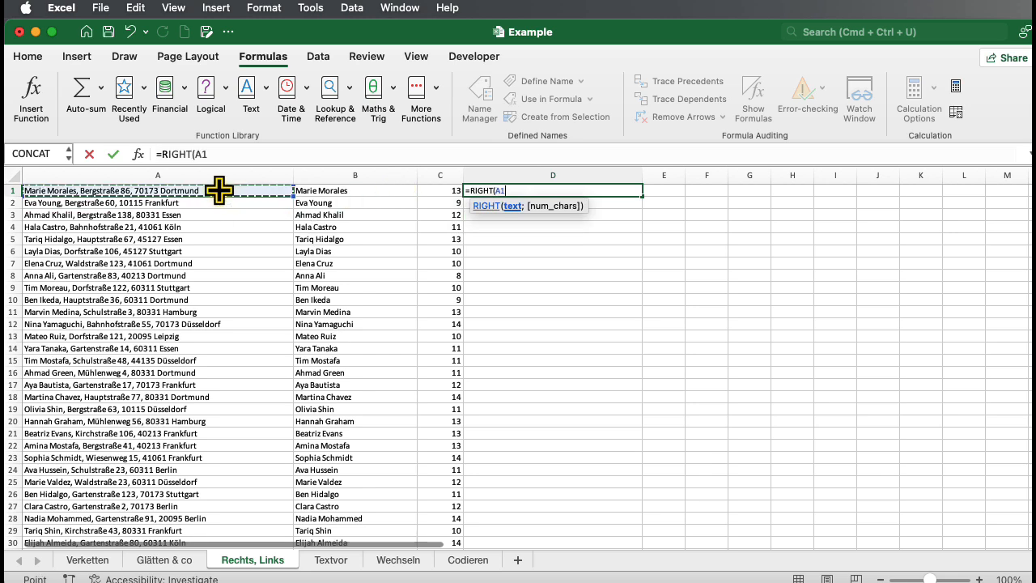
type(";")
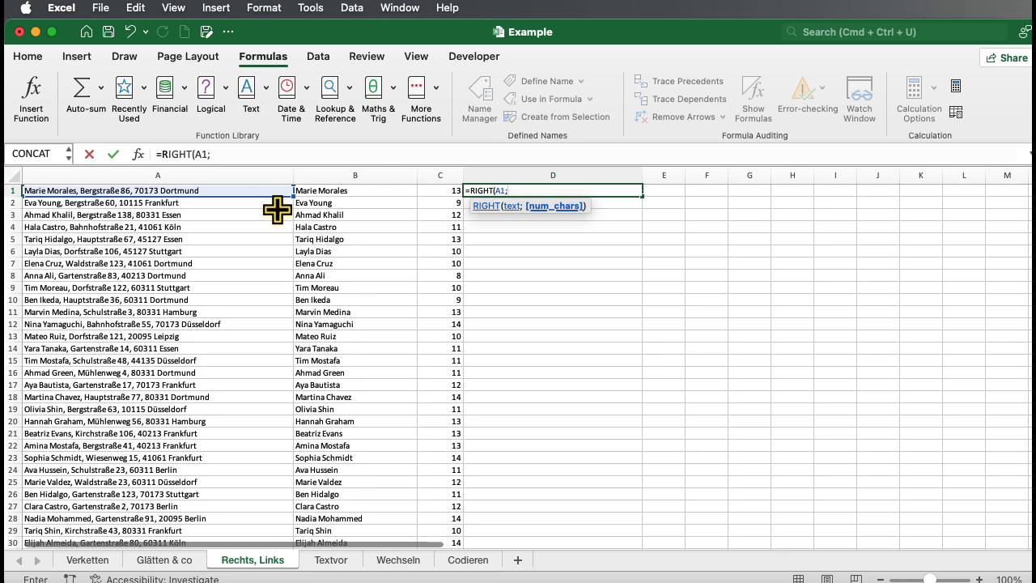
type("20)")
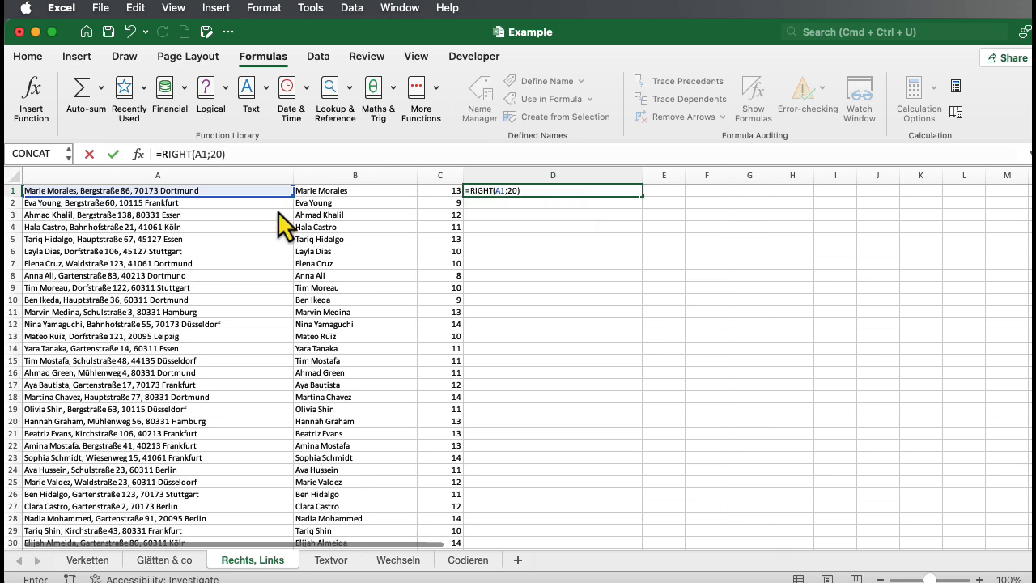
key("Return")
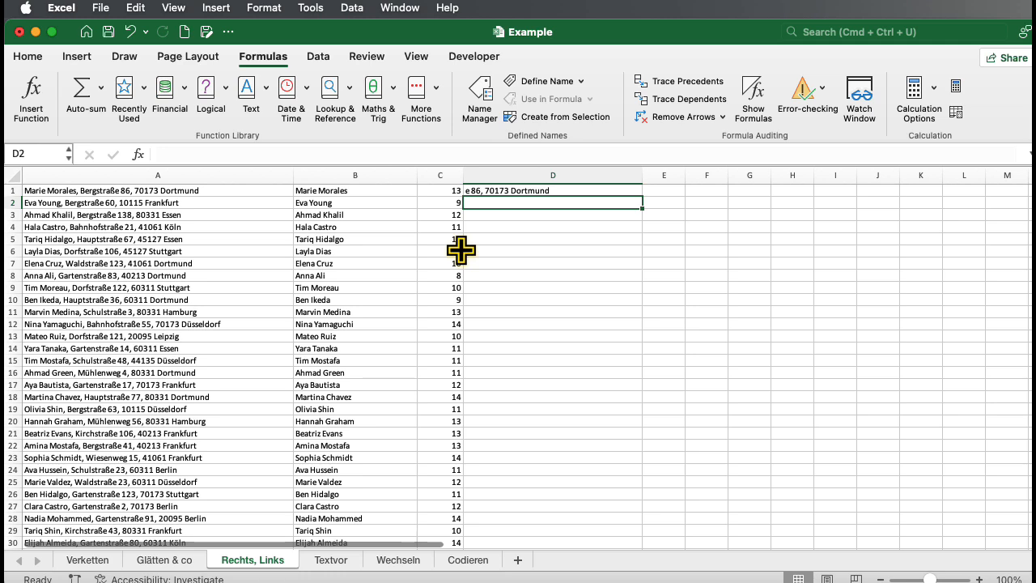
Enter =LEN(A1) in D1 to count the characters of the full address text, and undo that entry.
left_click(545, 191)
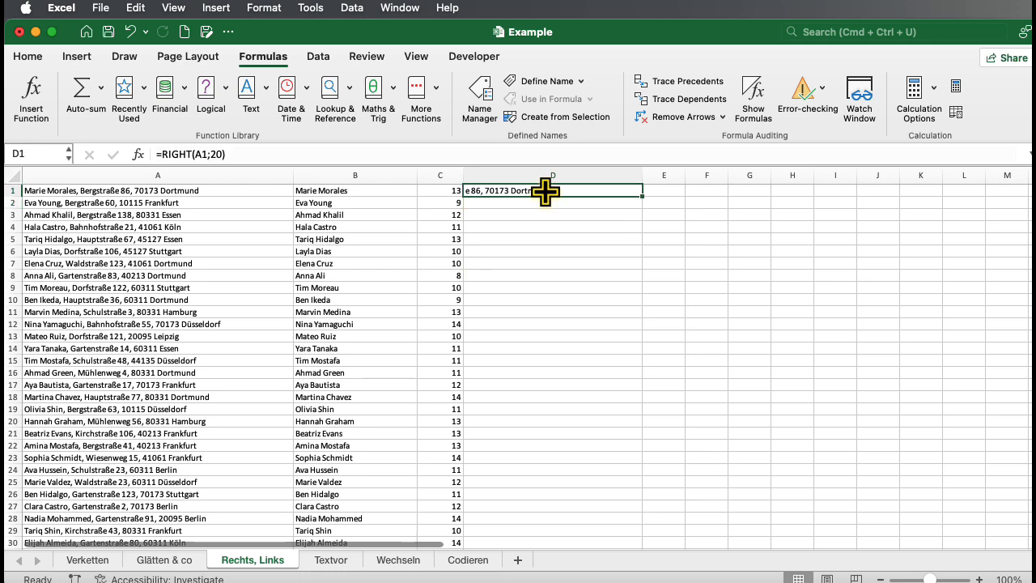
type("=LEN(")
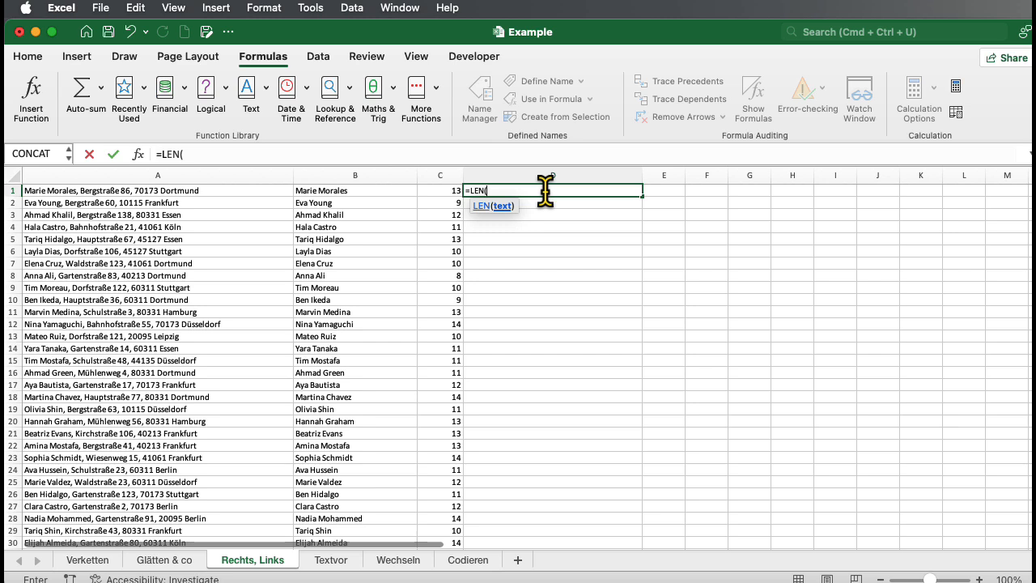
left_click(228, 189)
type(")")
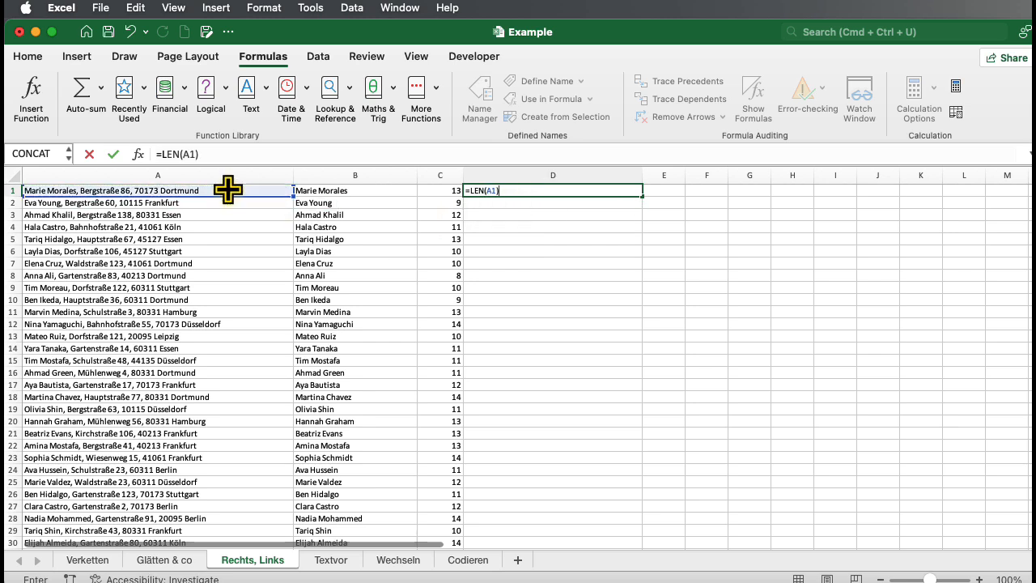
key("Return")
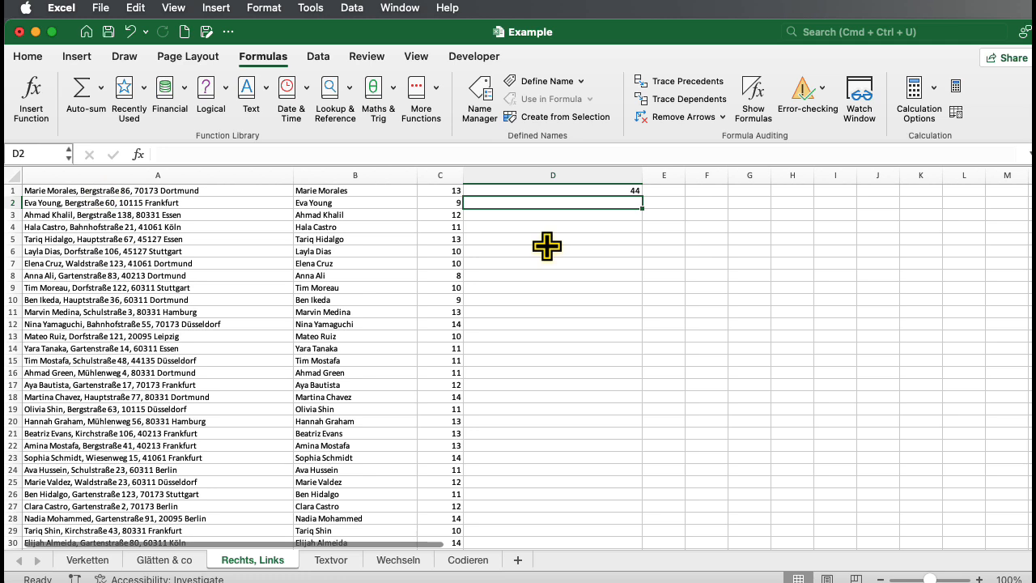
left_click(517, 191)
key("super+z")
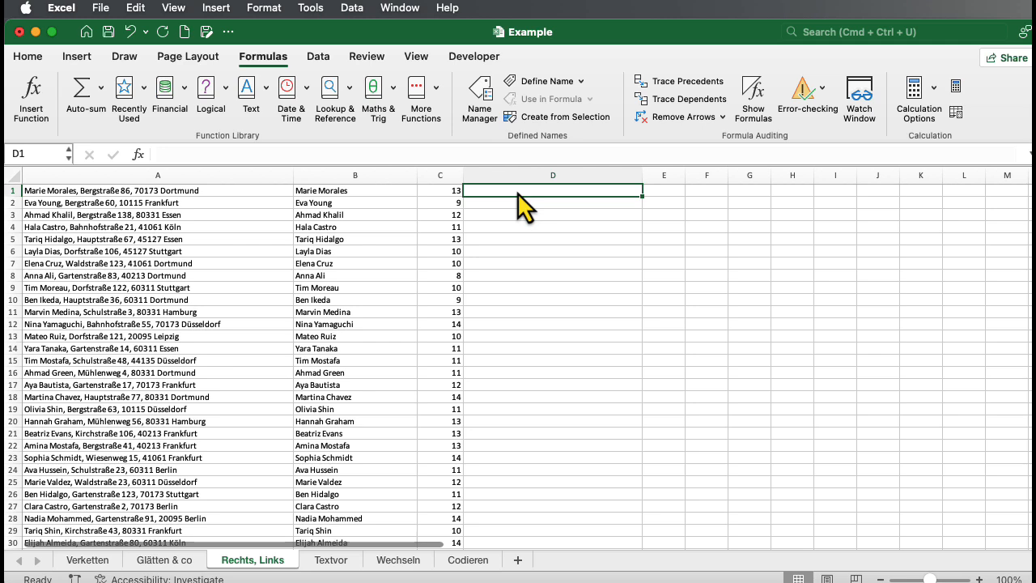
Enter =RIGHT(A1;LEN(A1) - FIND(",";A1;15)) in D1 to extract everything after the second comma.
type("=RIG")
key("Tab")
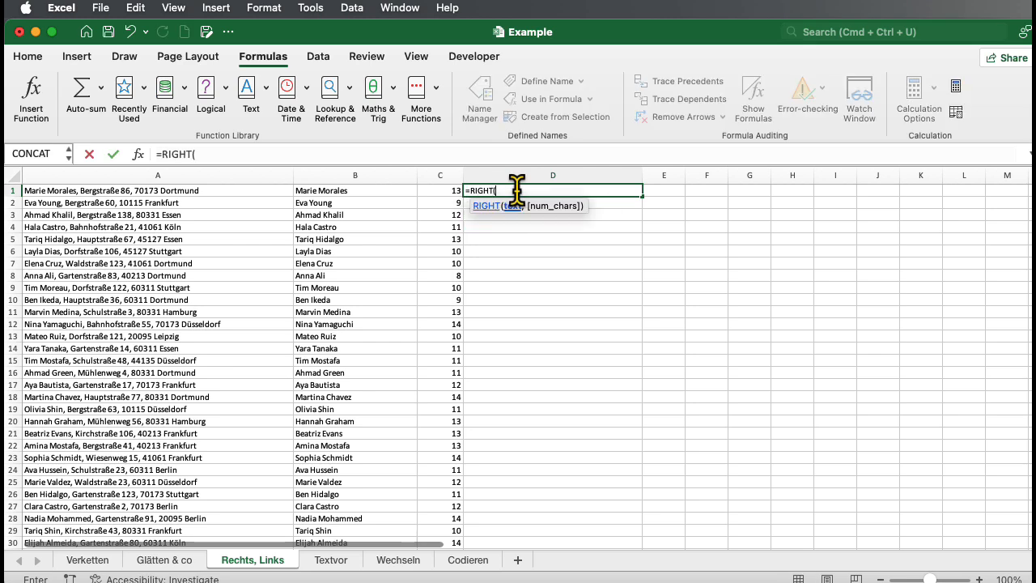
left_click(259, 193)
type(";")
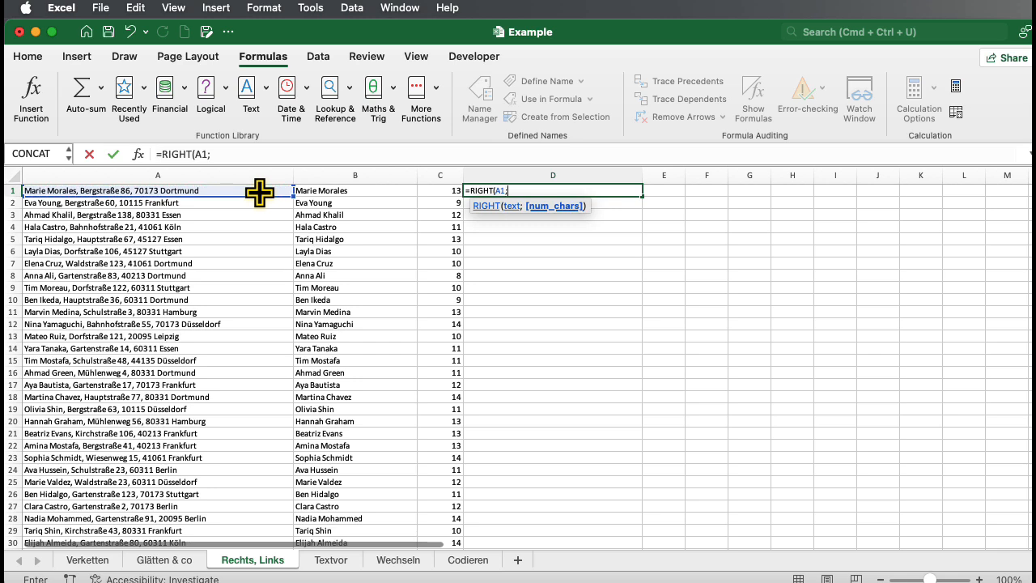
type("LEN(")
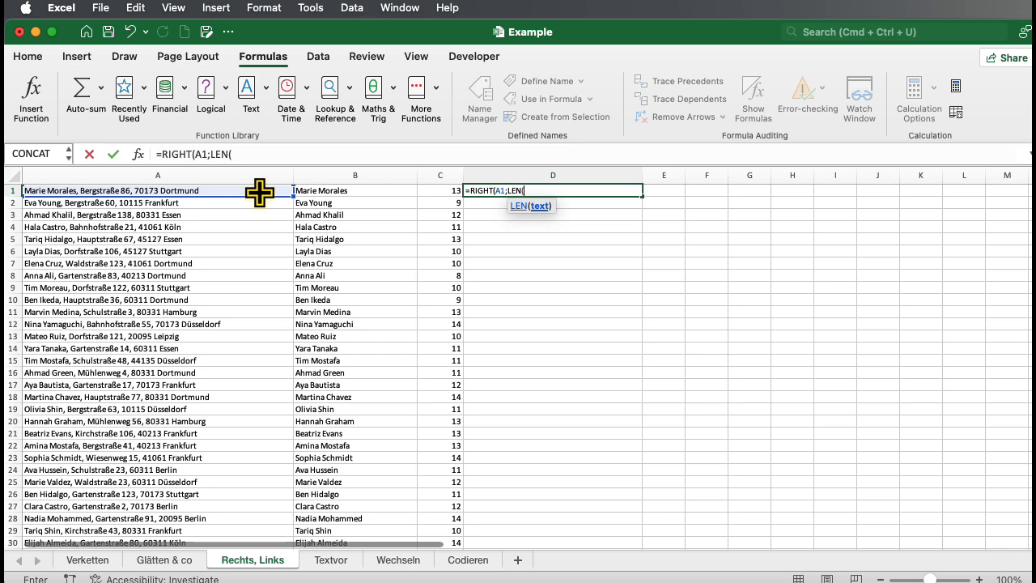
left_click(259, 192)
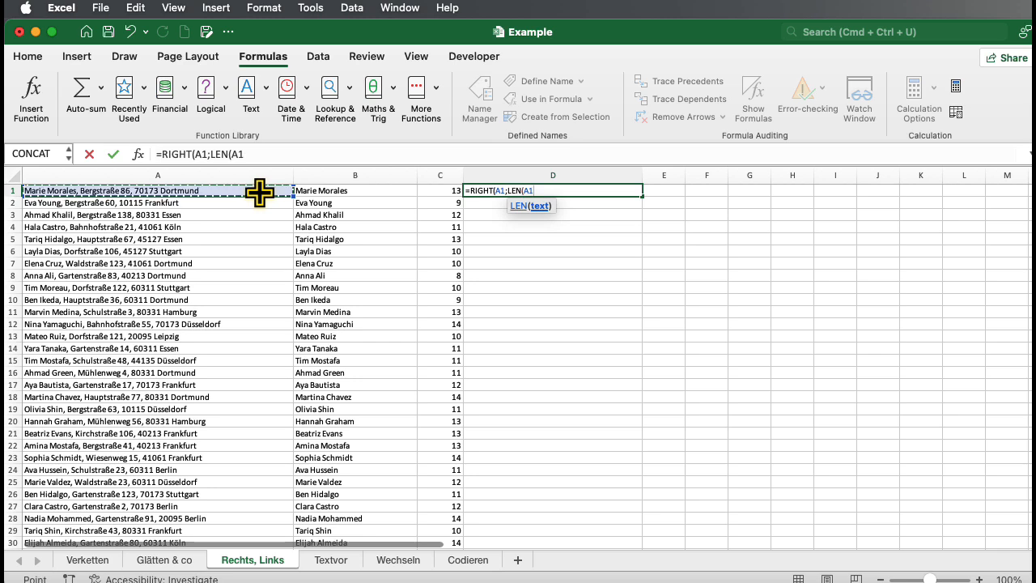
type(") -")
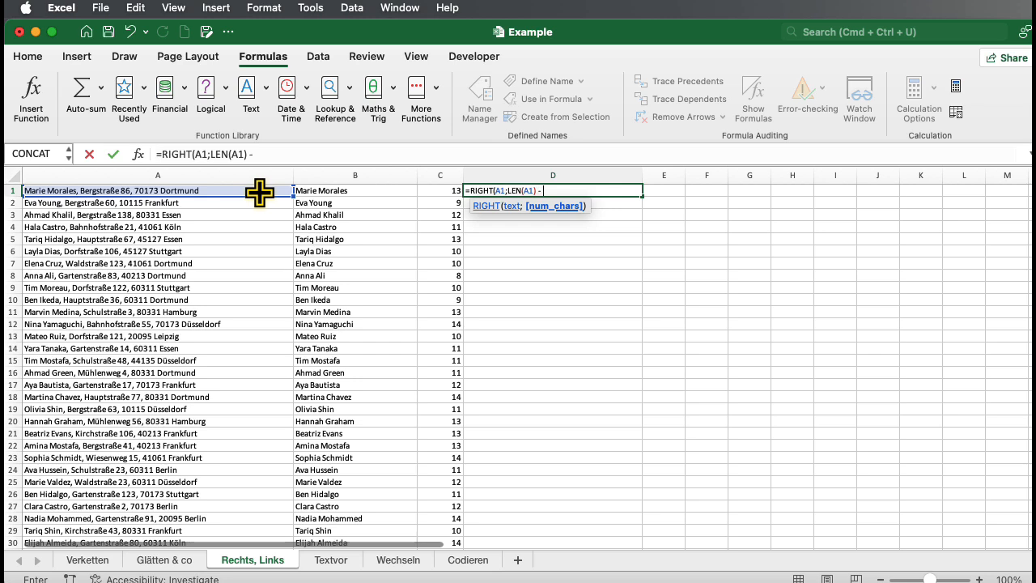
type(" FIN")
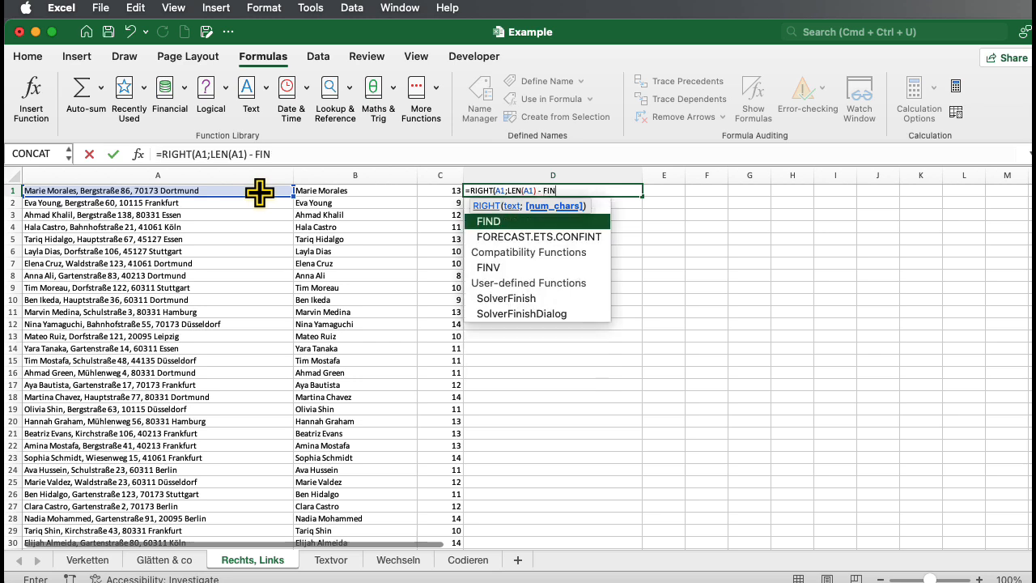
type("D(")
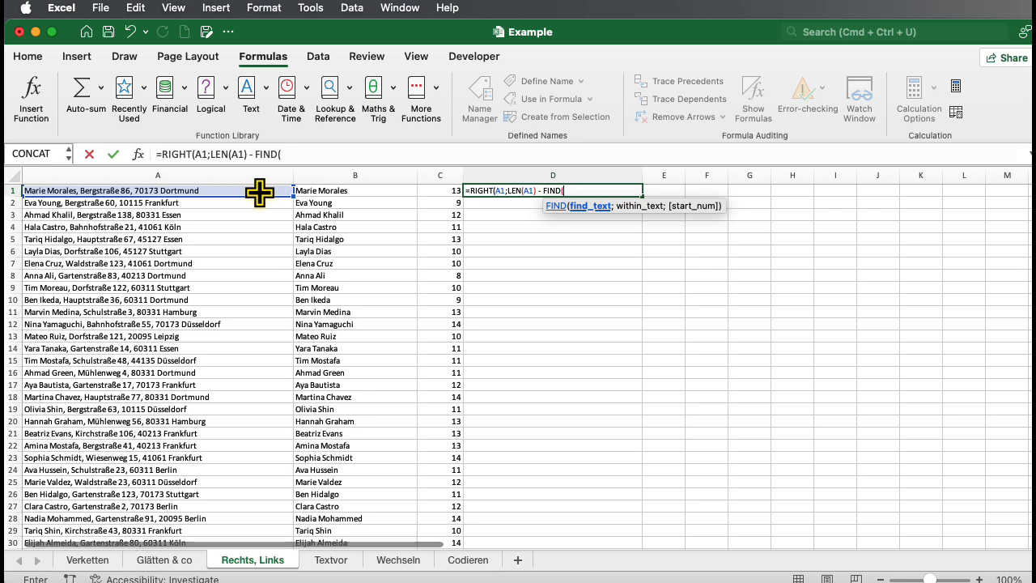
type("\"")
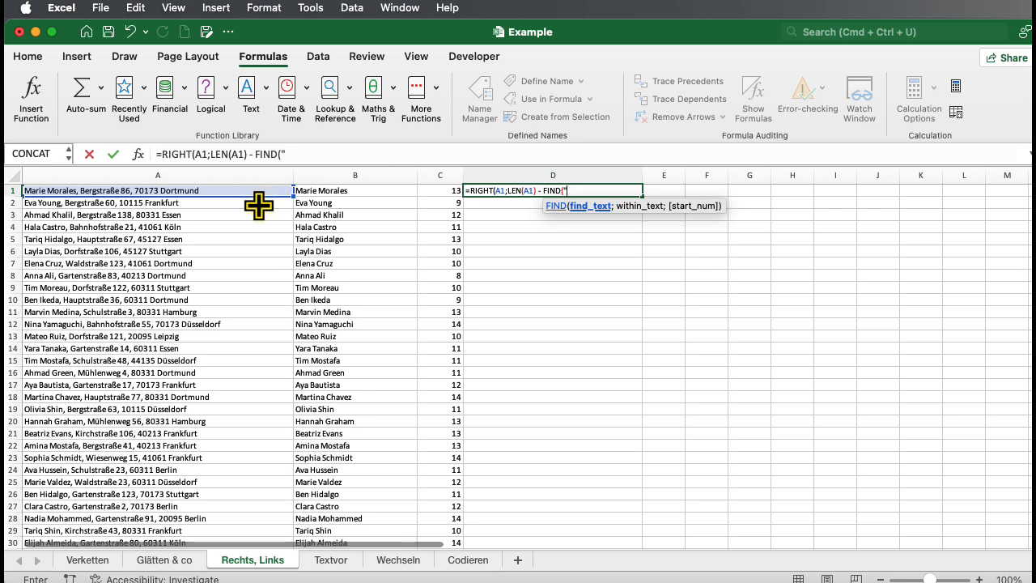
type(",\";")
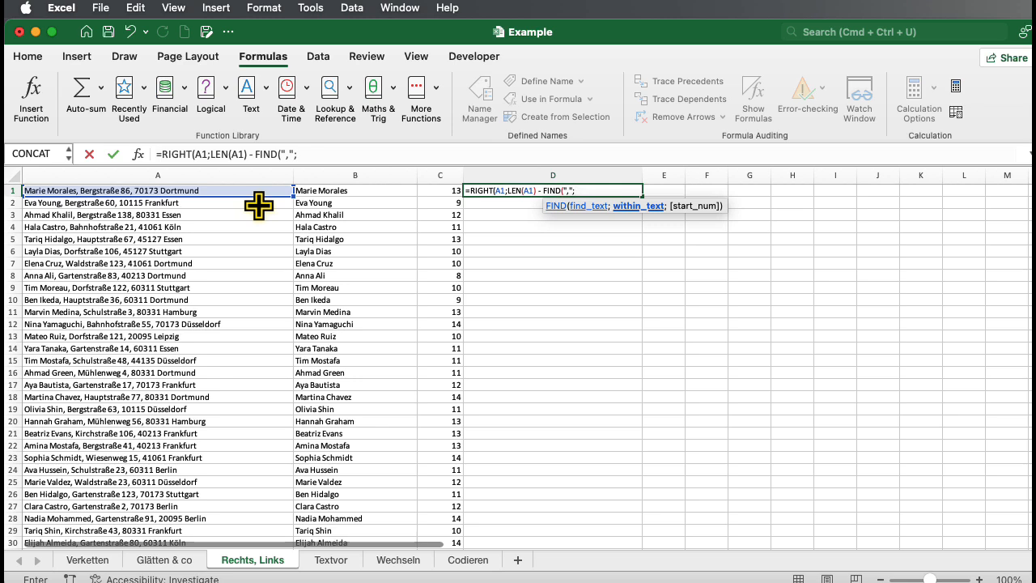
left_click(253, 191)
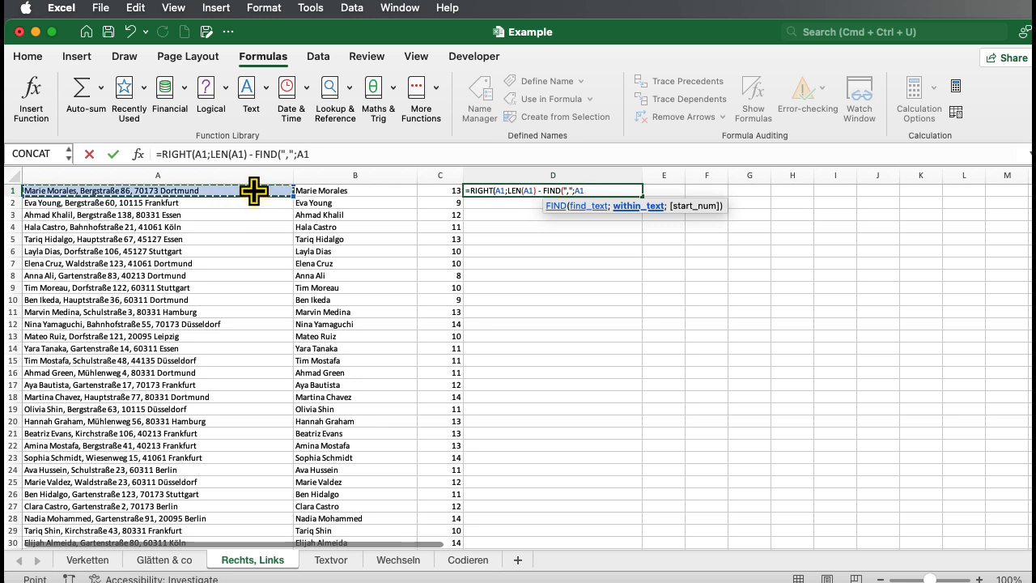
type(";")
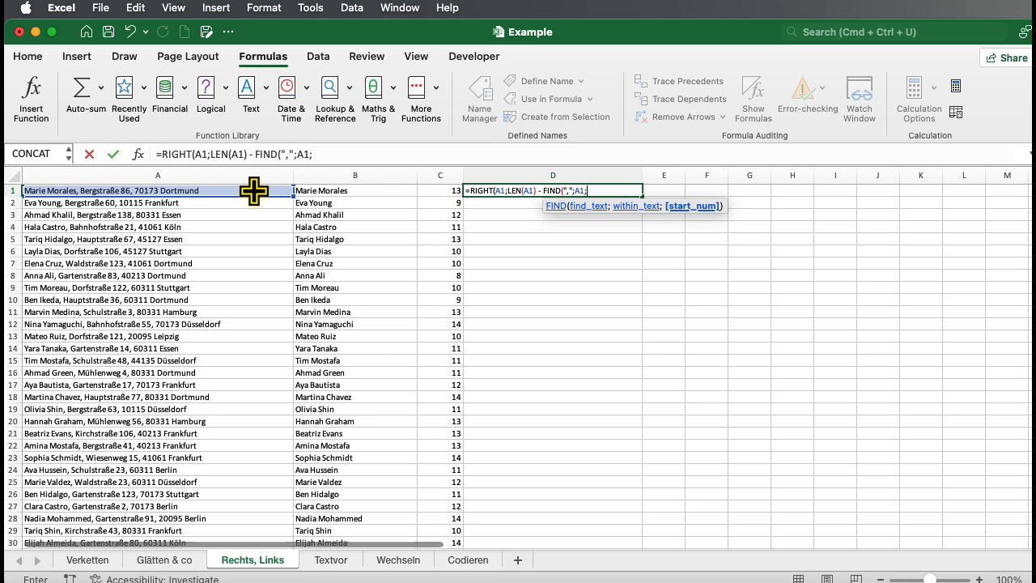
type("15))")
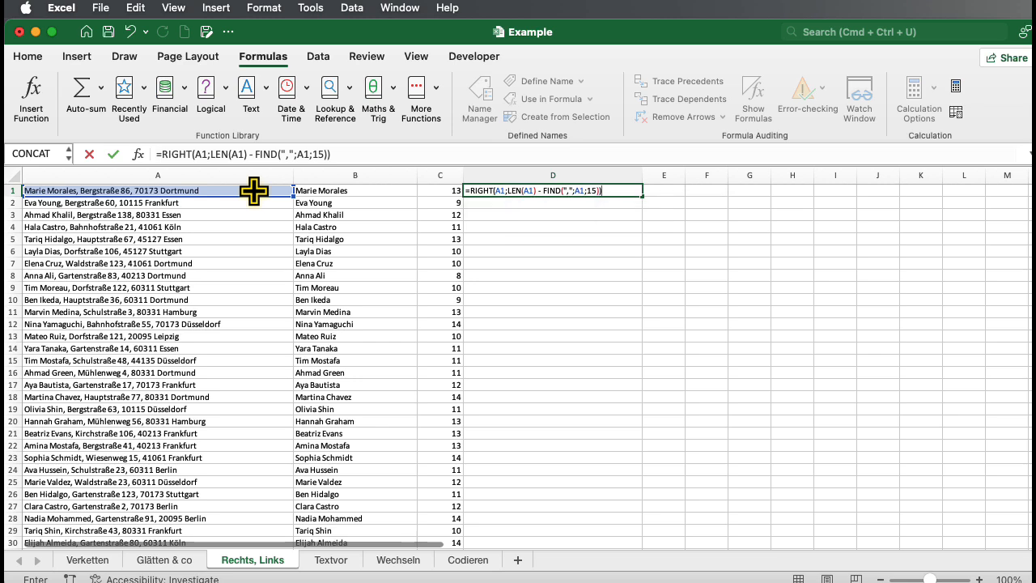
key("Return")
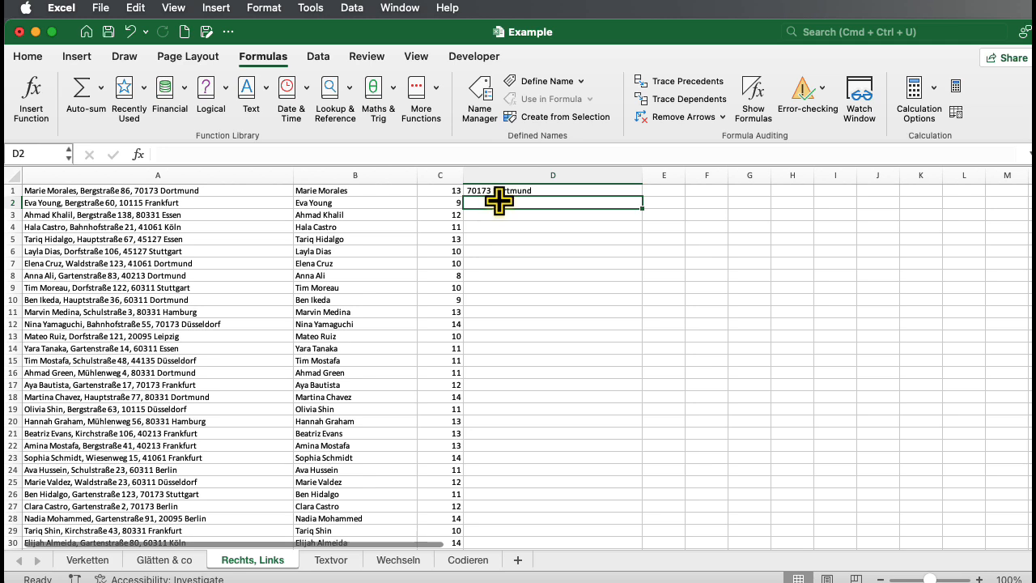
Subtract 1 from the character count in D1's RIGHT formula to drop the leading space, and fill the formula down to D24.
left_click(474, 191)
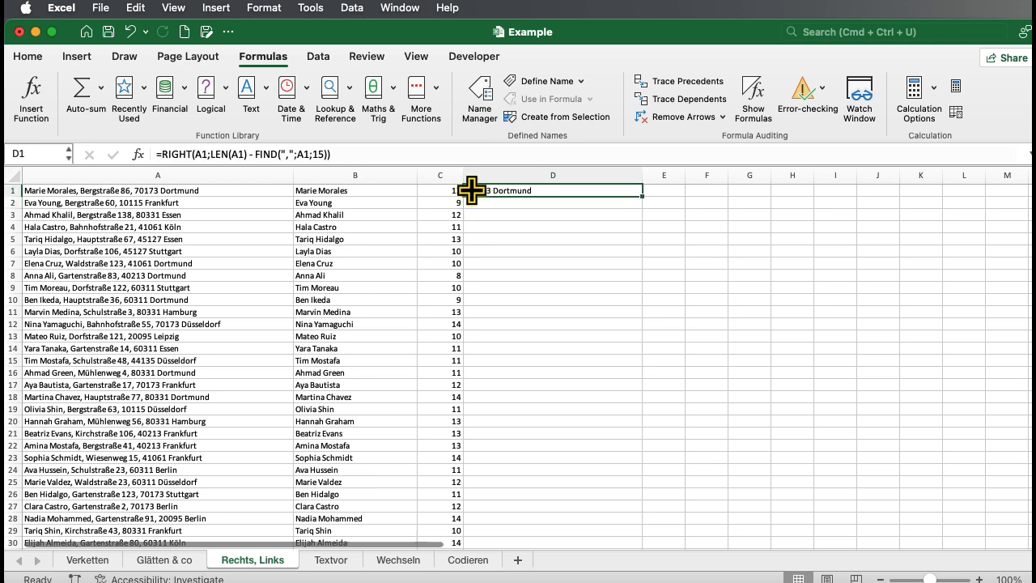
left_click(324, 154)
type("- 1")
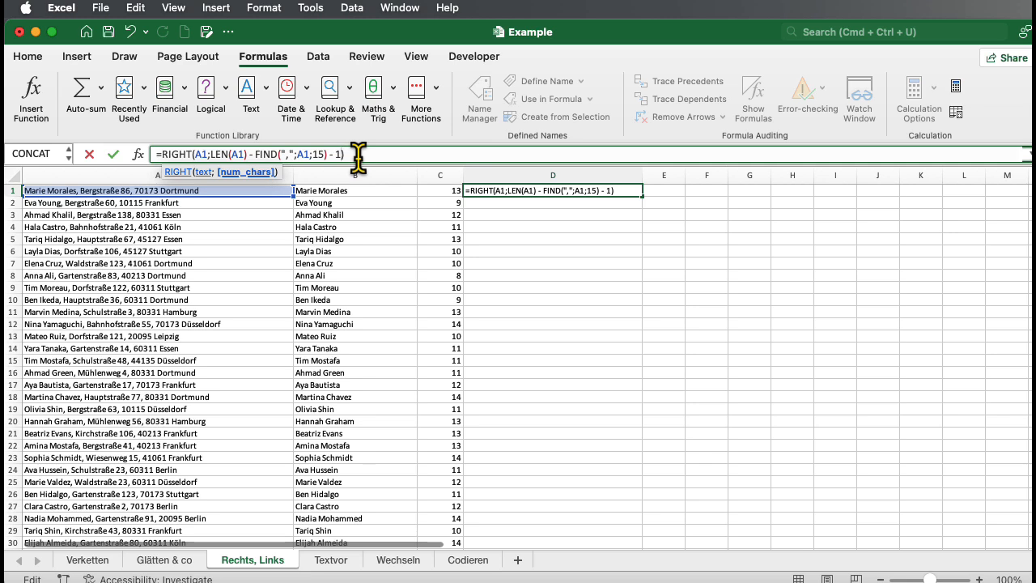
key("Return")
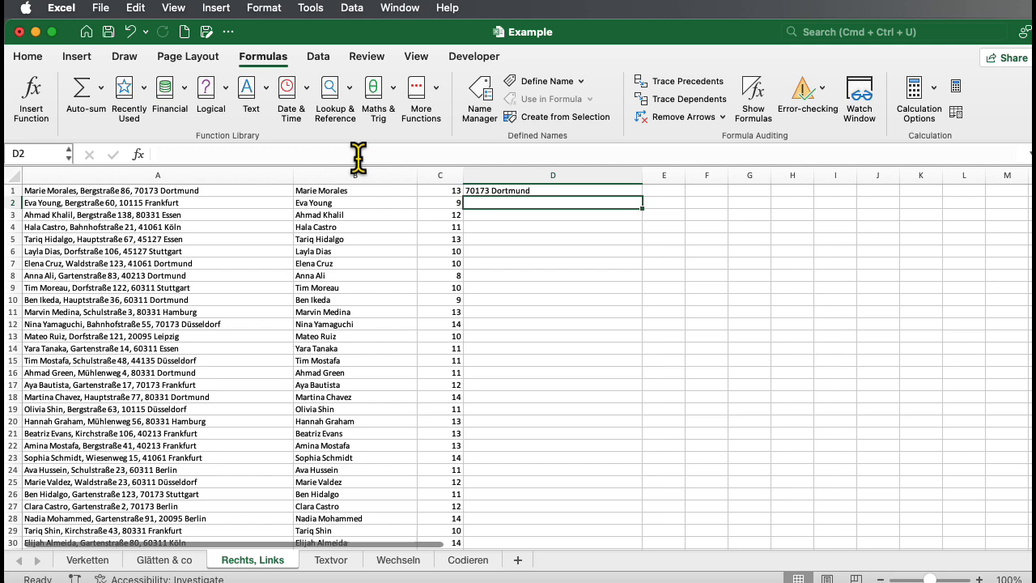
left_click(522, 191)
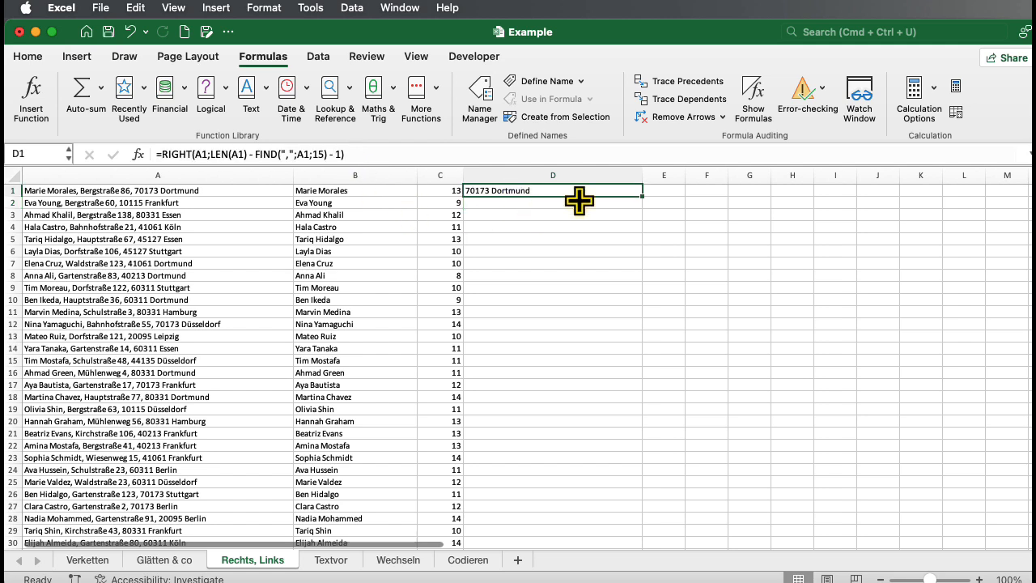
left_click_drag(641, 197, 644, 469)
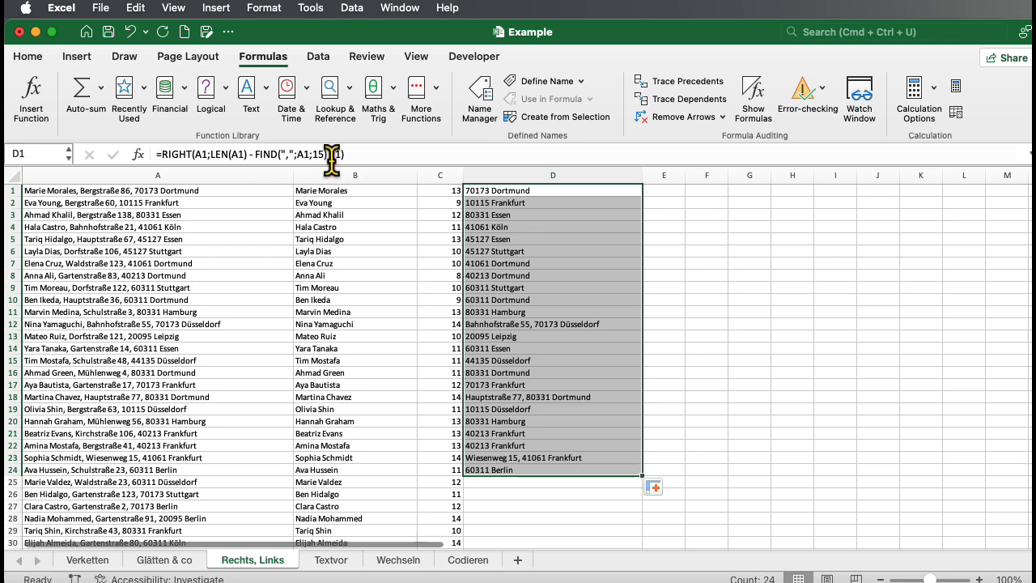
Set the FIND start position in D1's formula to 20 and fill the corrected formula down to D26.
left_click(505, 191)
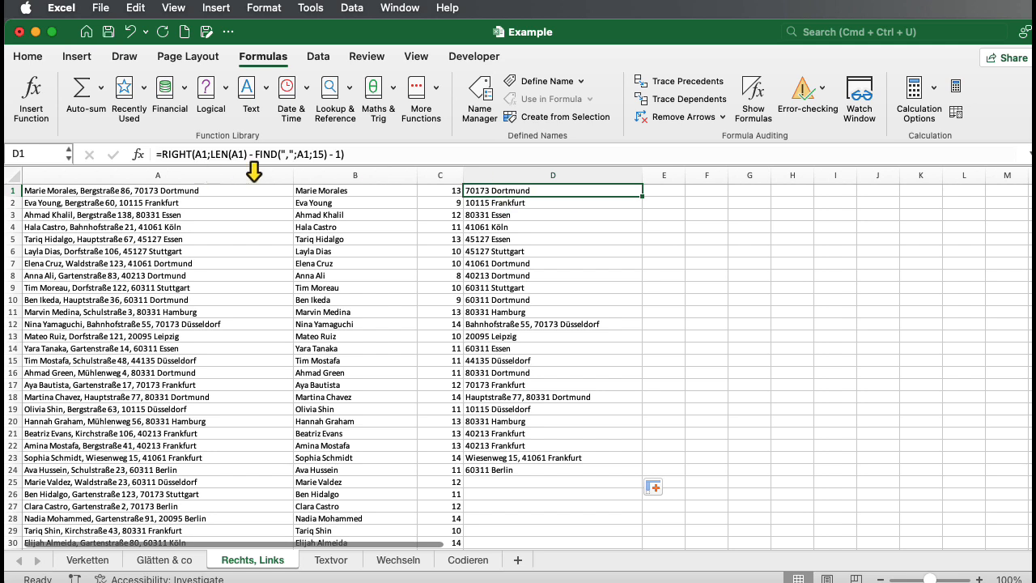
left_click(324, 154)
key("BackSpace")
key("BackSpace")
type("20")
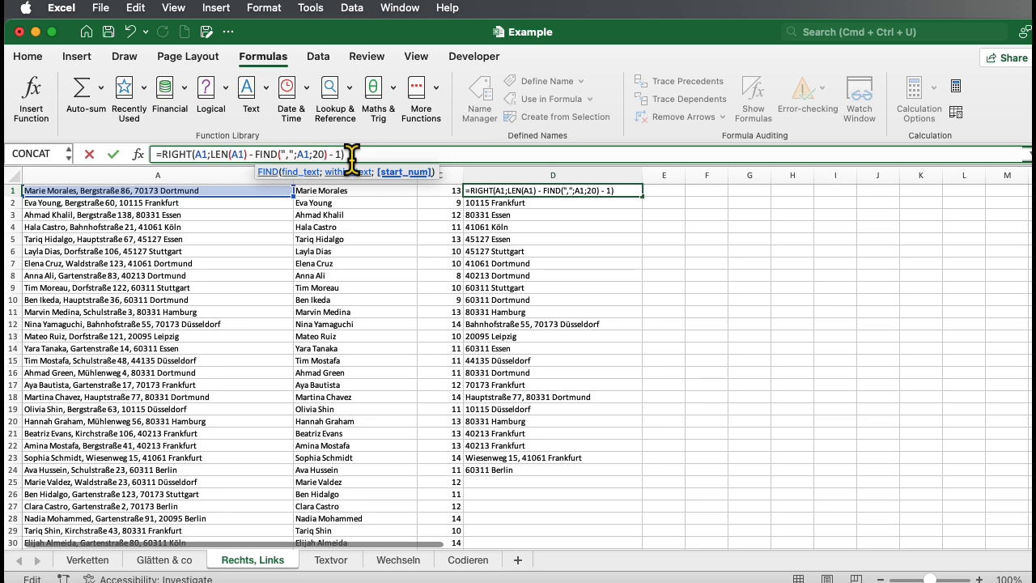
key("Return")
left_click(558, 194)
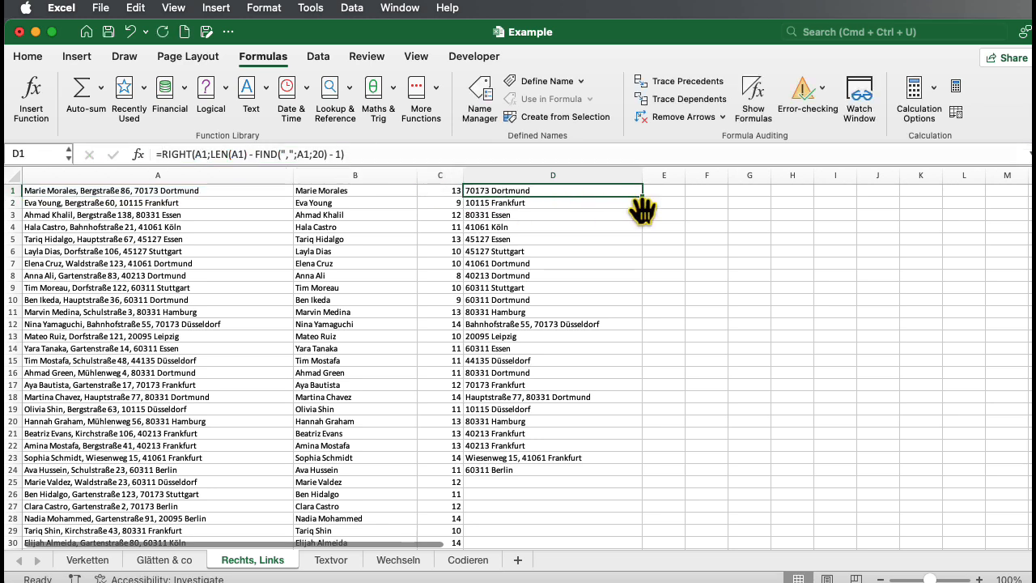
left_click_drag(643, 195, 635, 500)
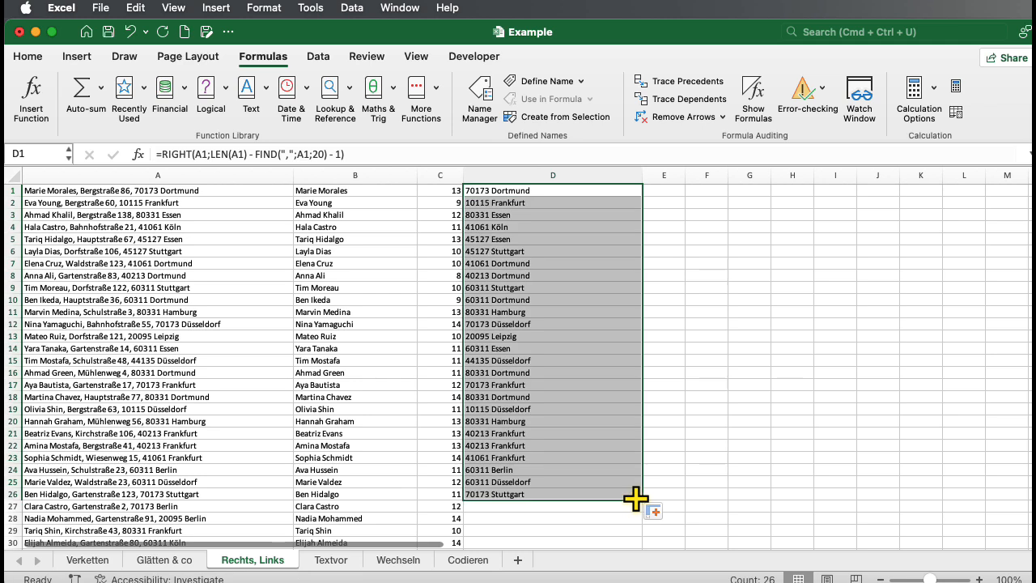